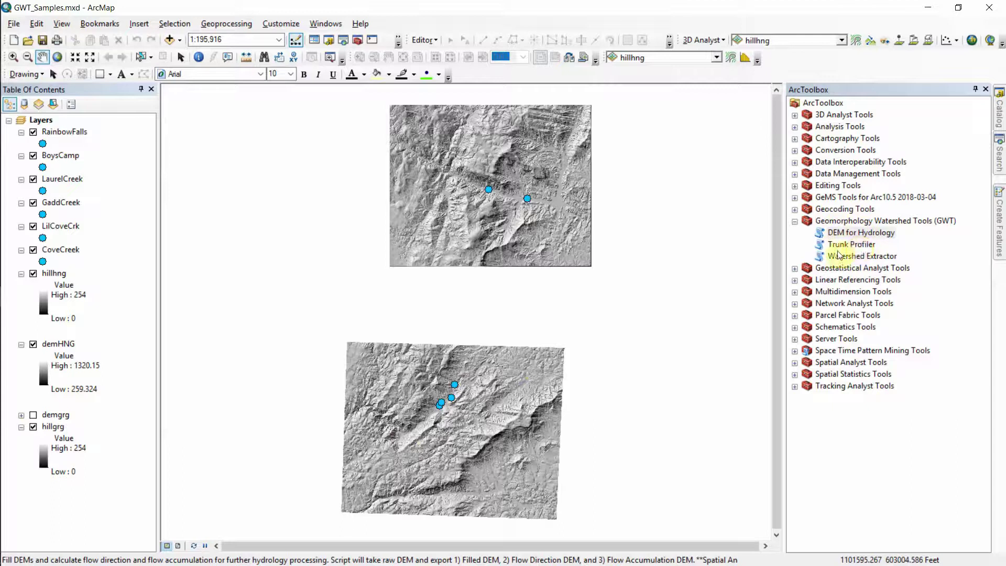
- Run DEM for Hydrology on demgrg to produce the demFill, demFdir and demFacc rasters
{"action": "double_click", "coordinate": [859, 234]}
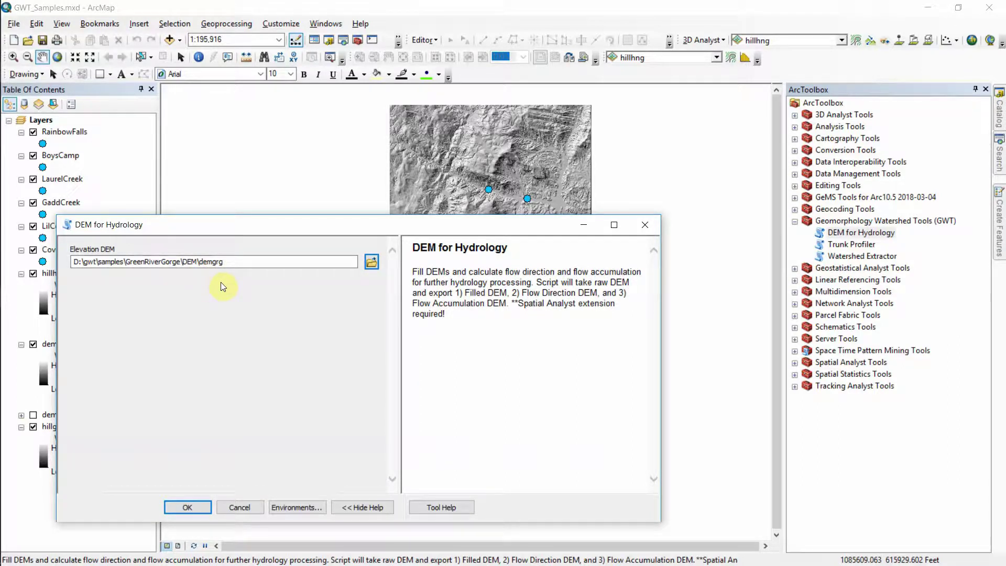
{"action": "left_click", "coordinate": [189, 504]}
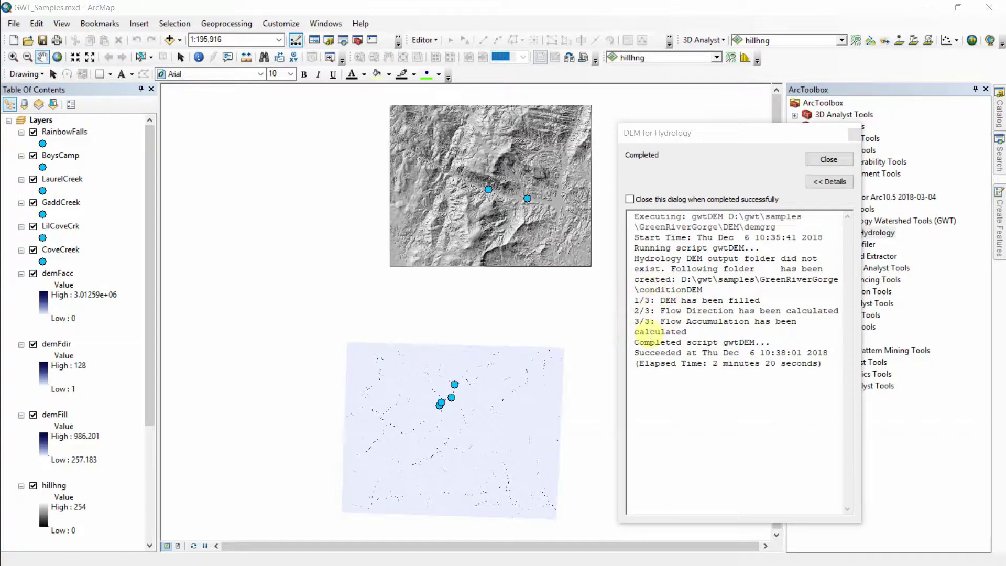
- Dismiss the conditioning report and zoom the demFacc map in around the creek pour points
{"action": "left_click", "coordinate": [828, 159]}
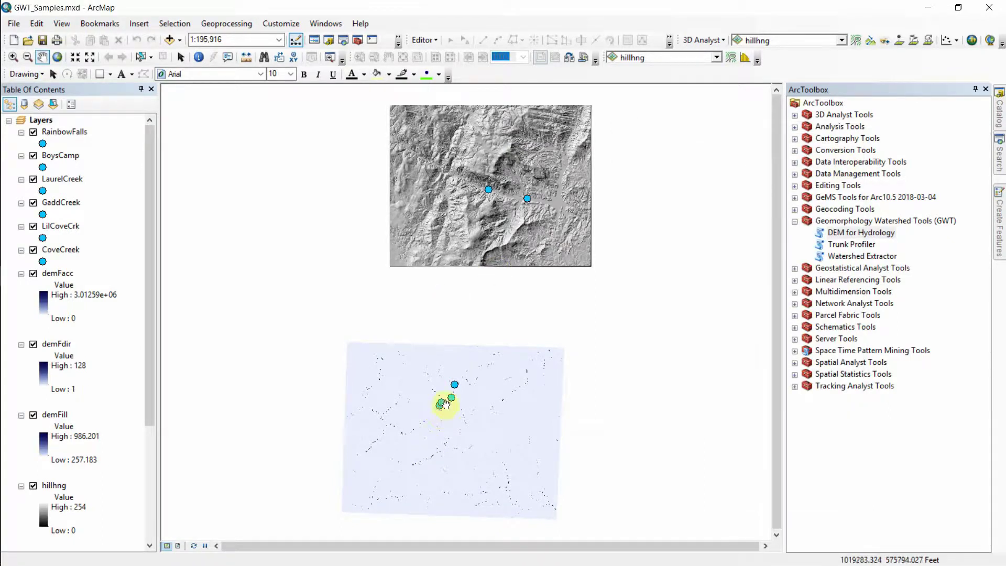
{"action": "left_click", "coordinate": [13, 56]}
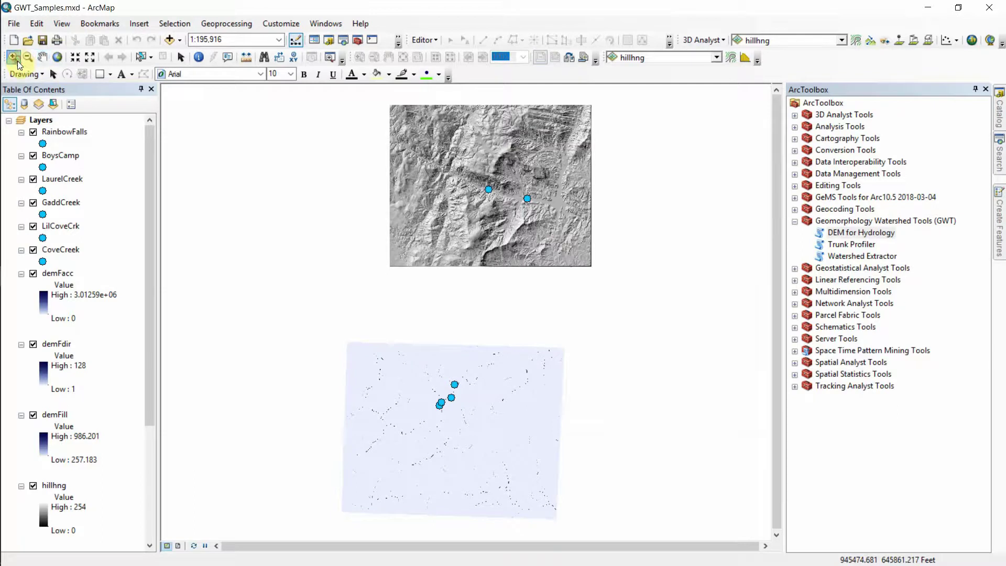
{"action": "left_click_drag", "start_coordinate": [403, 360], "coordinate": [505, 450]}
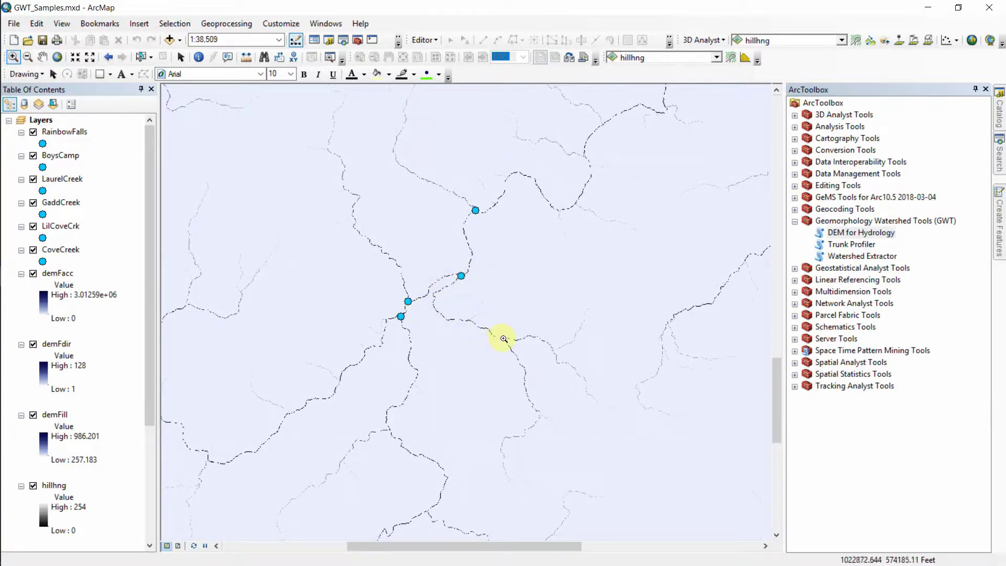
- Run Watershed Extractor with snap distance 20, minimum flow area 25000 and KML export enabled
{"action": "double_click", "coordinate": [861, 257]}
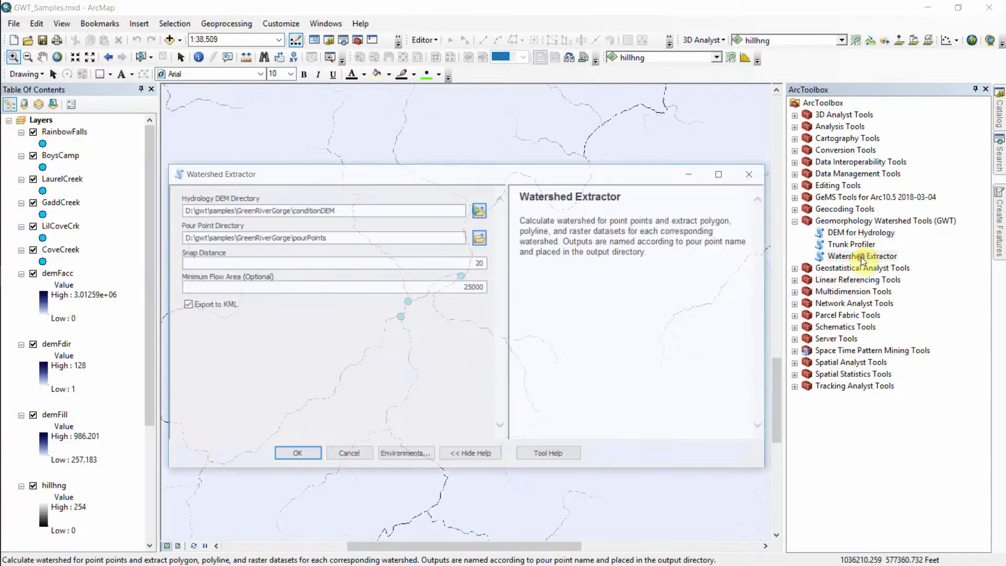
{"action": "left_click_drag", "start_coordinate": [570, 178], "coordinate": [507, 93]}
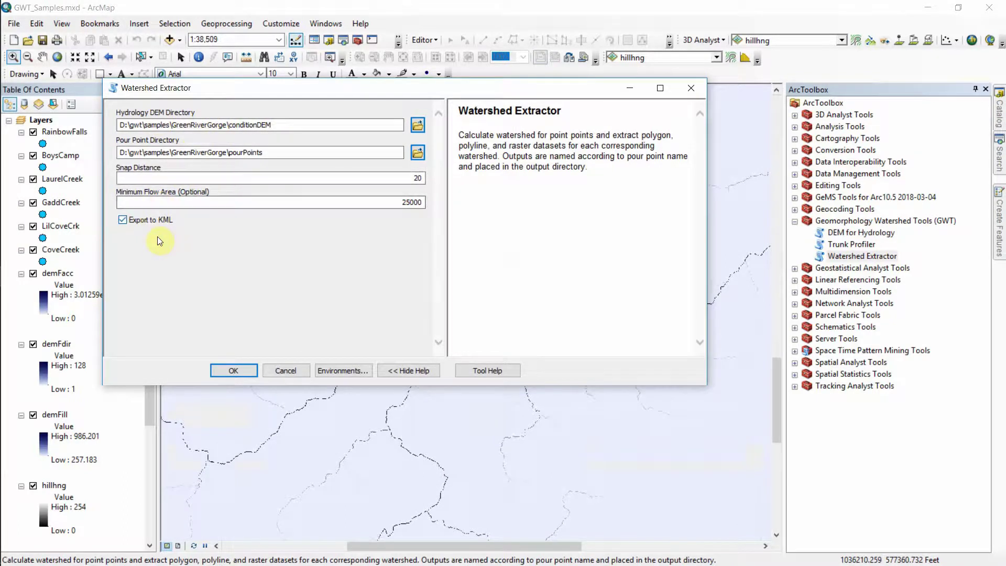
{"action": "left_click", "coordinate": [228, 375]}
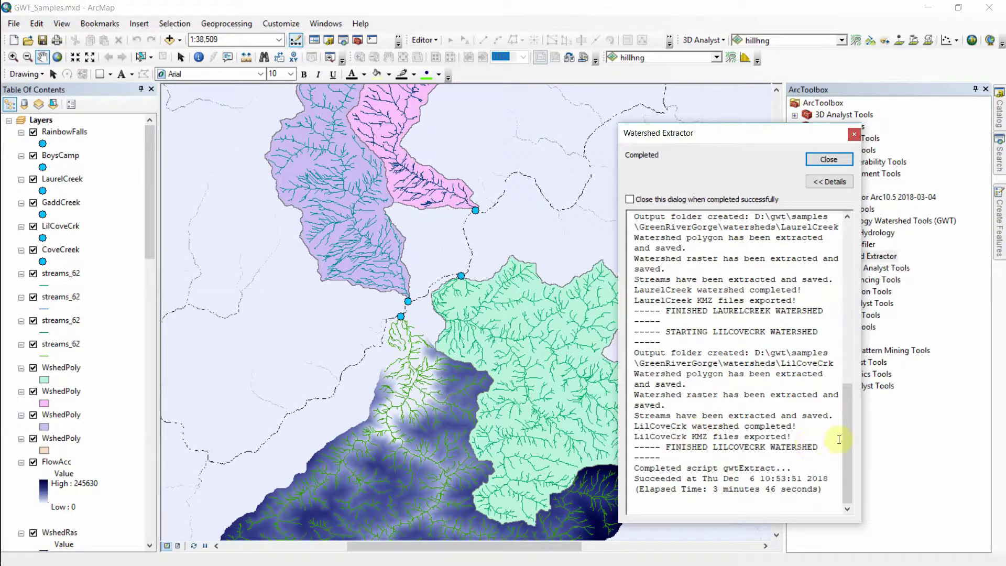
- Review and close the extraction log, then zoom out to 1:62,500 to show all four watersheds
{"action": "left_click_drag", "start_coordinate": [843, 436], "coordinate": [854, 399]}
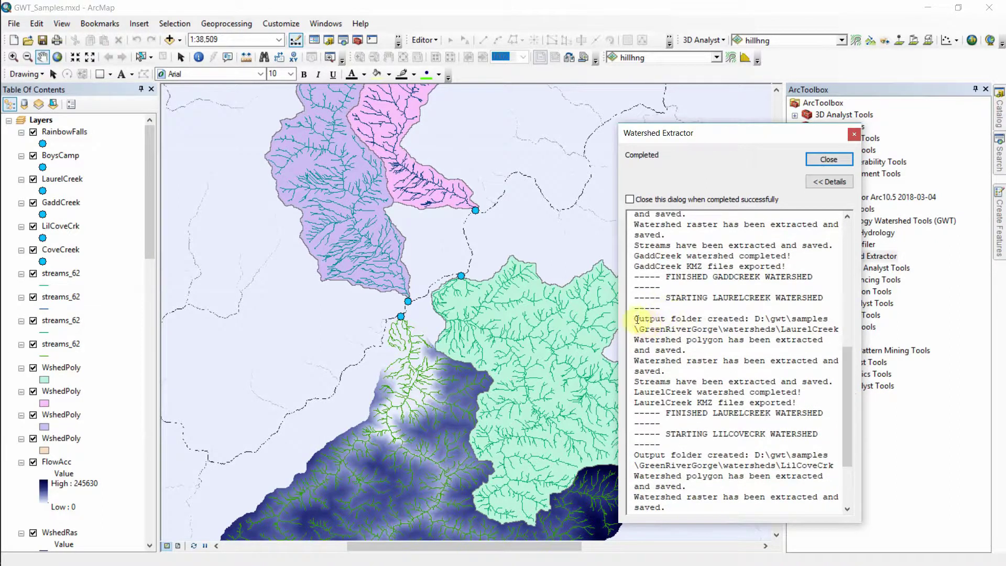
{"action": "scroll", "coordinate": [664, 372], "scroll_direction": "down", "scroll_amount": 3}
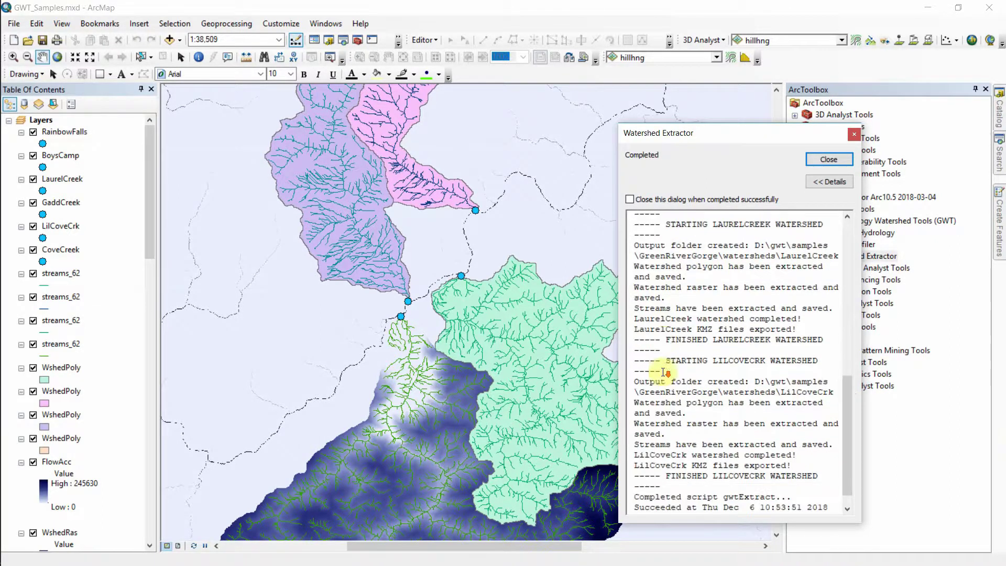
{"action": "scroll", "coordinate": [664, 372], "scroll_direction": "down", "scroll_amount": 1}
{"action": "left_click", "coordinate": [827, 160]}
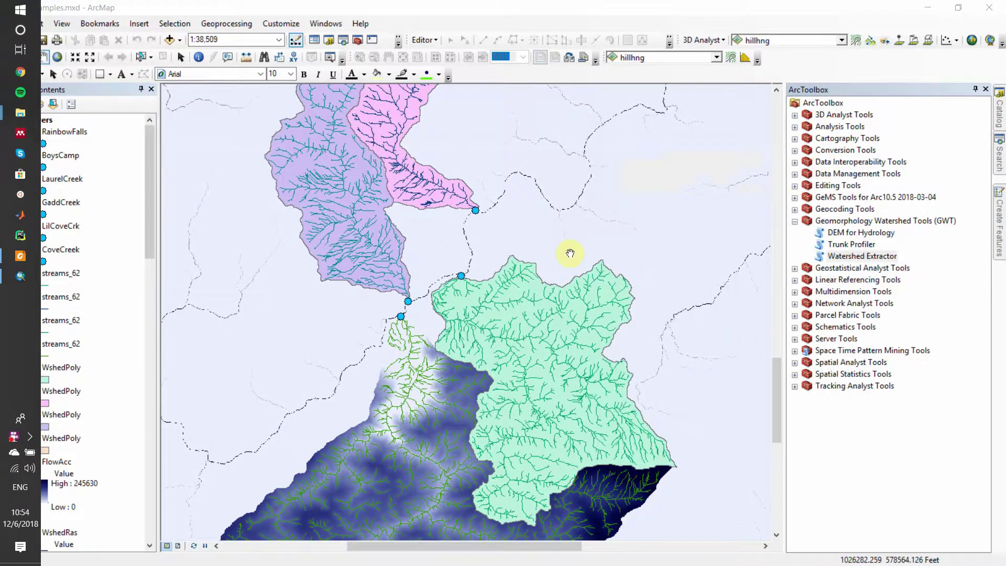
{"action": "scroll", "coordinate": [570, 253], "scroll_direction": "up", "scroll_amount": 2}
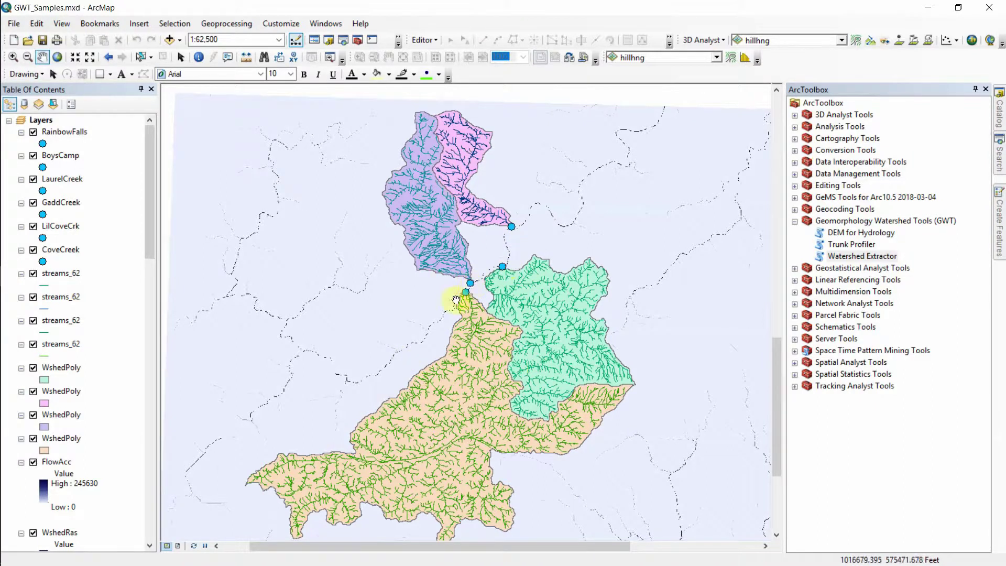
- Profile the LilCoveCrk trunk at spacing 20 with elevation and flow area appended, exported to KML
{"action": "double_click", "coordinate": [859, 244]}
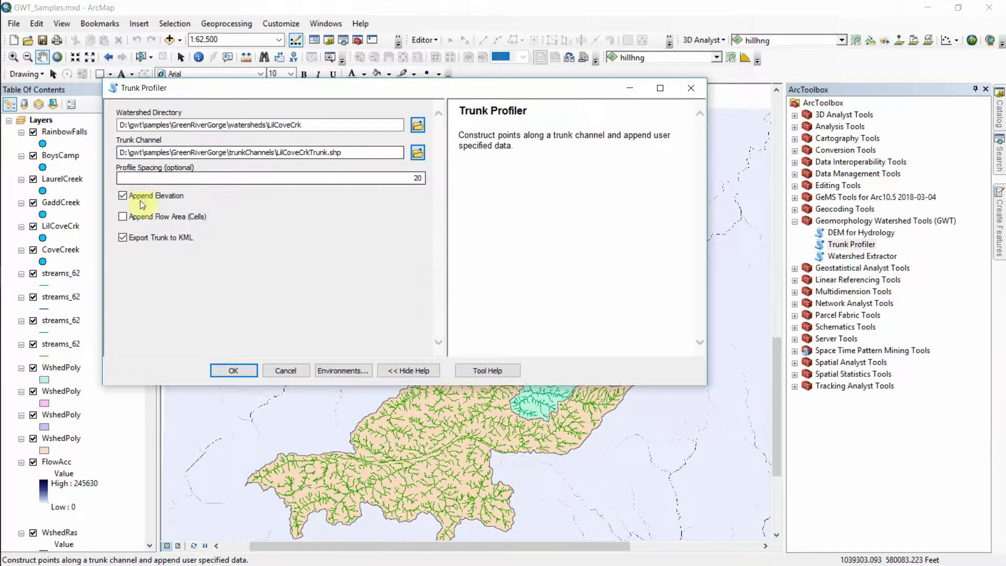
{"action": "left_click", "coordinate": [140, 215]}
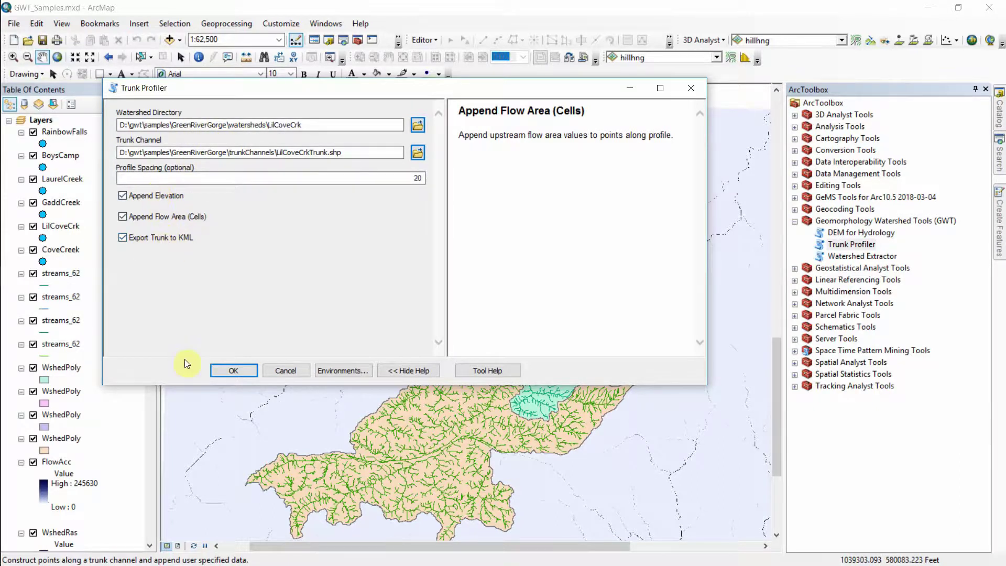
{"action": "left_click", "coordinate": [228, 368]}
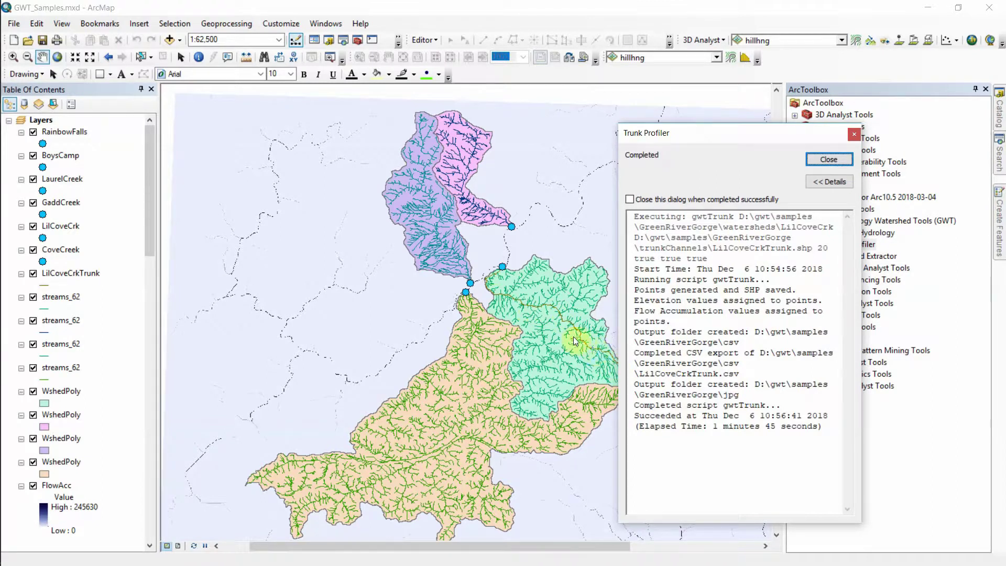
{"action": "left_click", "coordinate": [822, 158]}
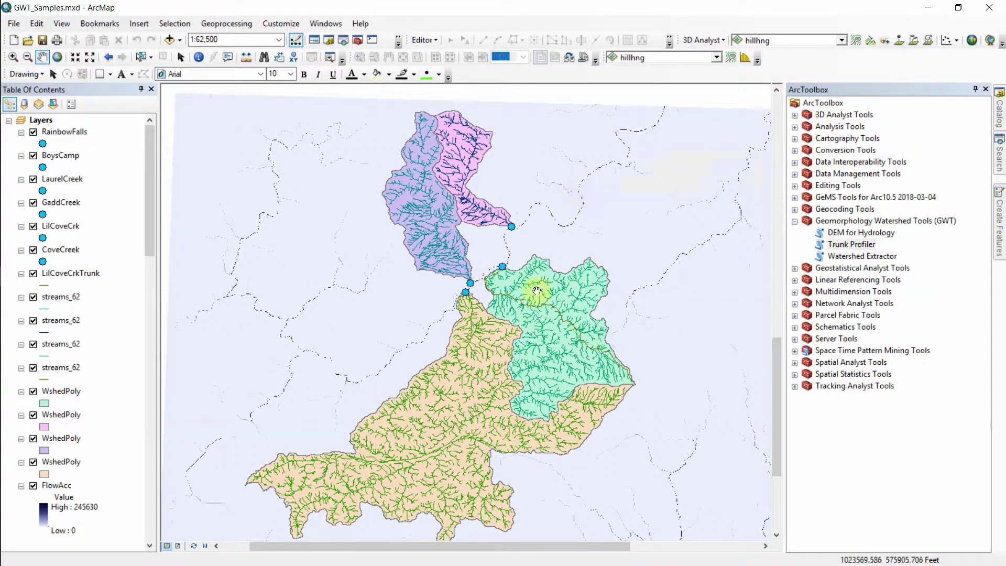
- Switch to the GreenRiverGorge folder and look inside the csv output folder
{"action": "key", "text": "alt+Tab"}
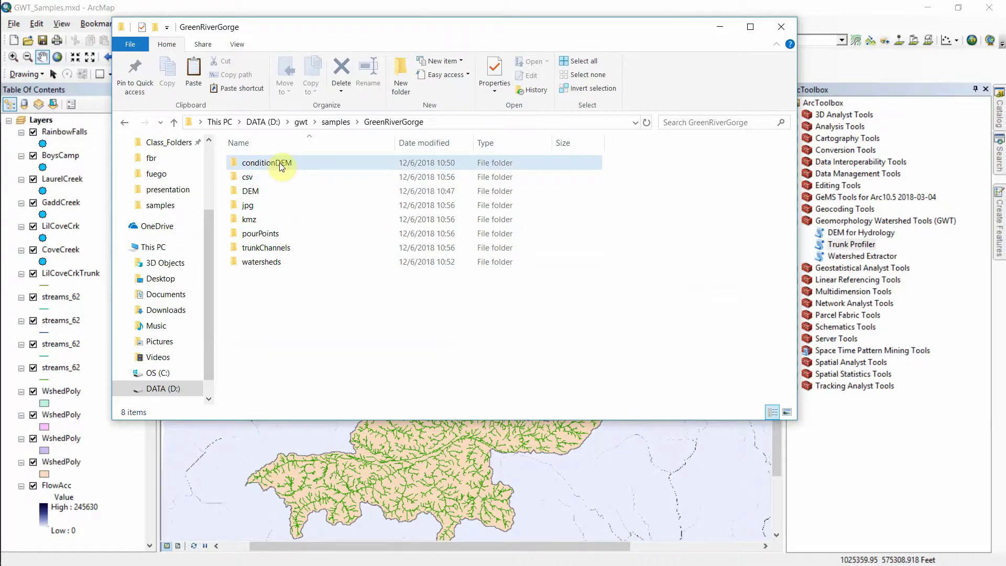
{"action": "double_click", "coordinate": [254, 177]}
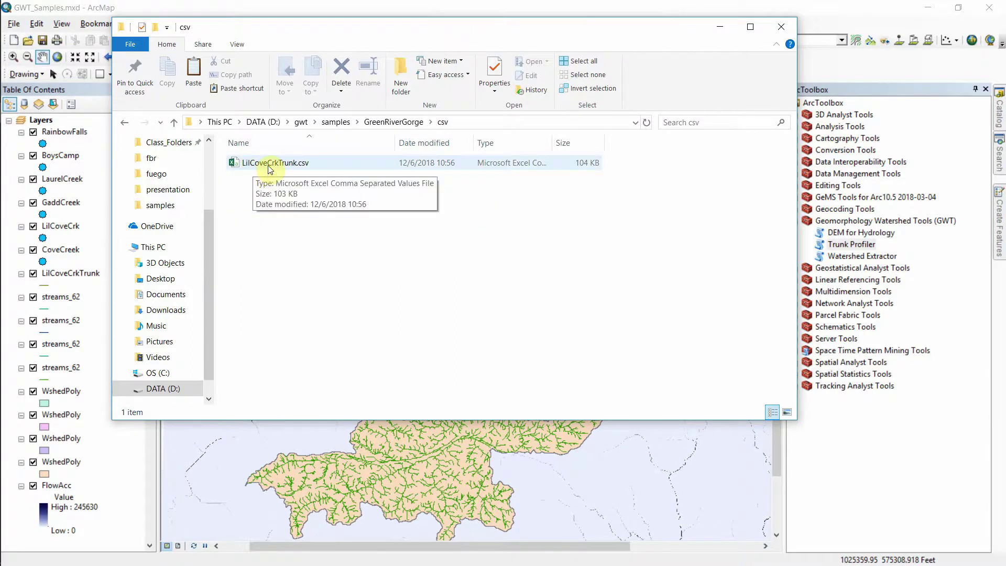
{"action": "left_click", "coordinate": [124, 122]}
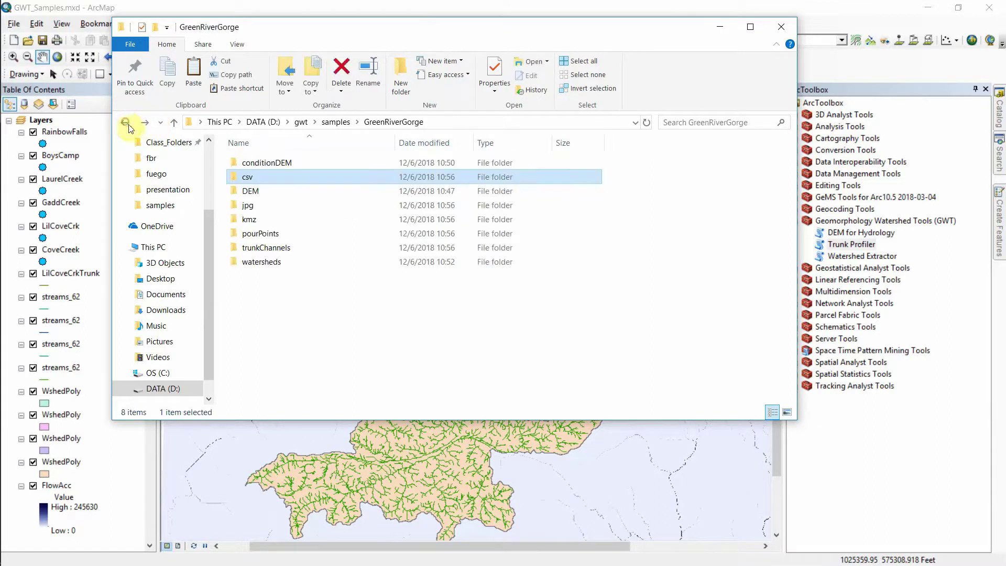
- Open the jpg folder and view the LilCoveCrkelev.png elevation profile image
{"action": "left_click", "coordinate": [253, 192]}
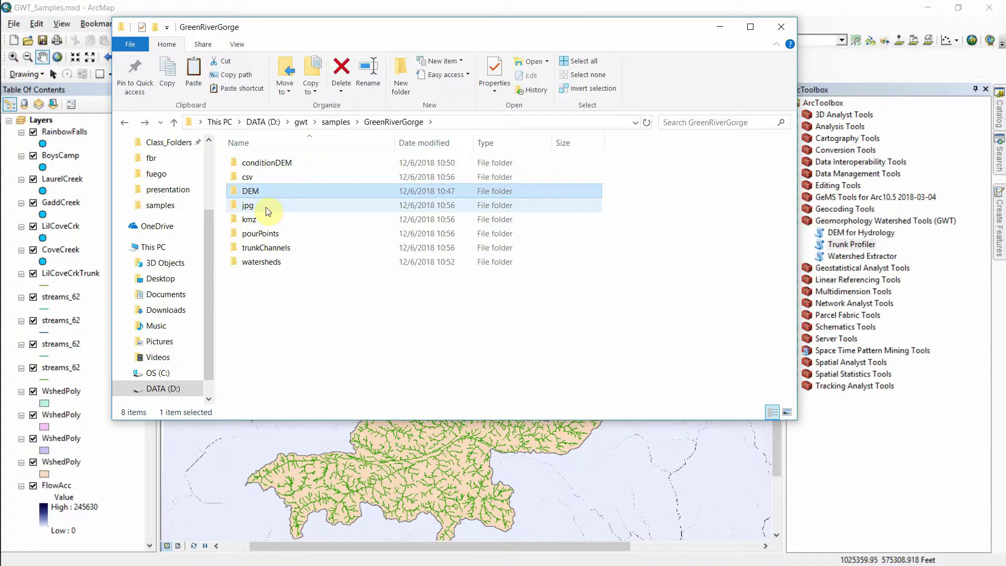
{"action": "double_click", "coordinate": [266, 206]}
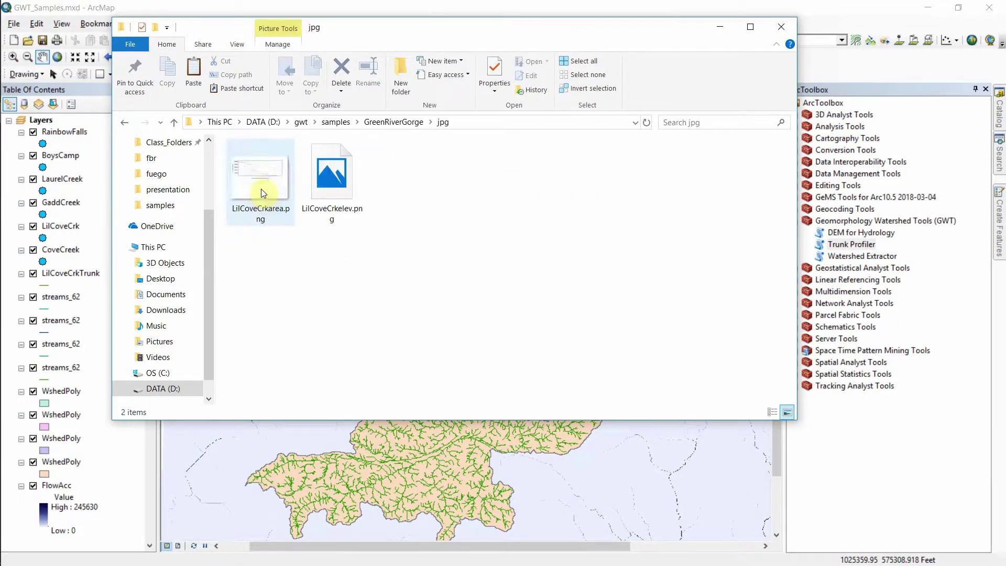
{"action": "double_click", "coordinate": [328, 187]}
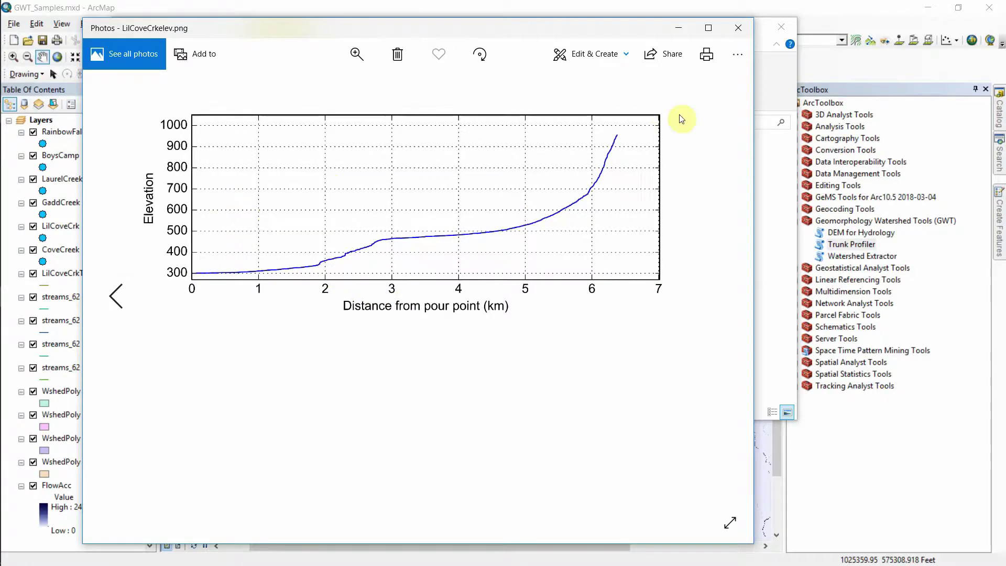
{"action": "left_click", "coordinate": [737, 27]}
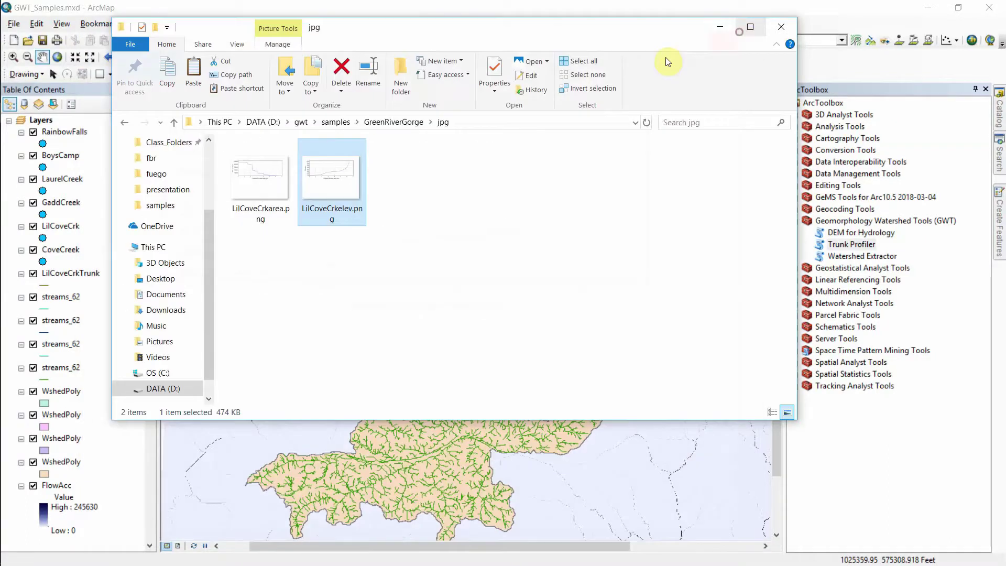
- Check the kmz output folder's files from CoveCreekstreams to LilCoveCrkTrunk, then return to GreenRiverGorge
{"action": "left_click", "coordinate": [122, 127]}
{"action": "double_click", "coordinate": [292, 219]}
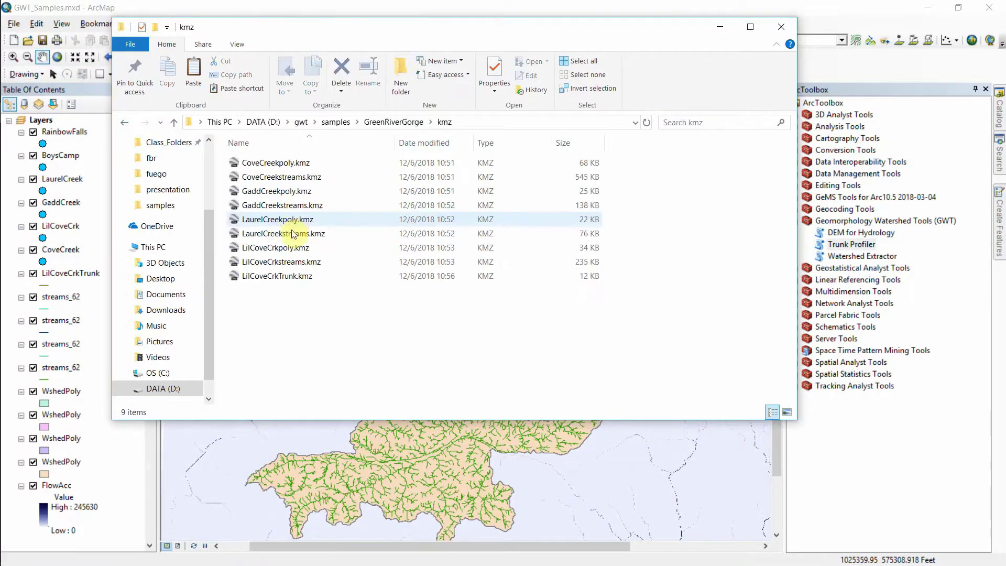
{"action": "left_click_drag", "start_coordinate": [294, 300], "coordinate": [288, 174]}
{"action": "left_click", "coordinate": [313, 286]}
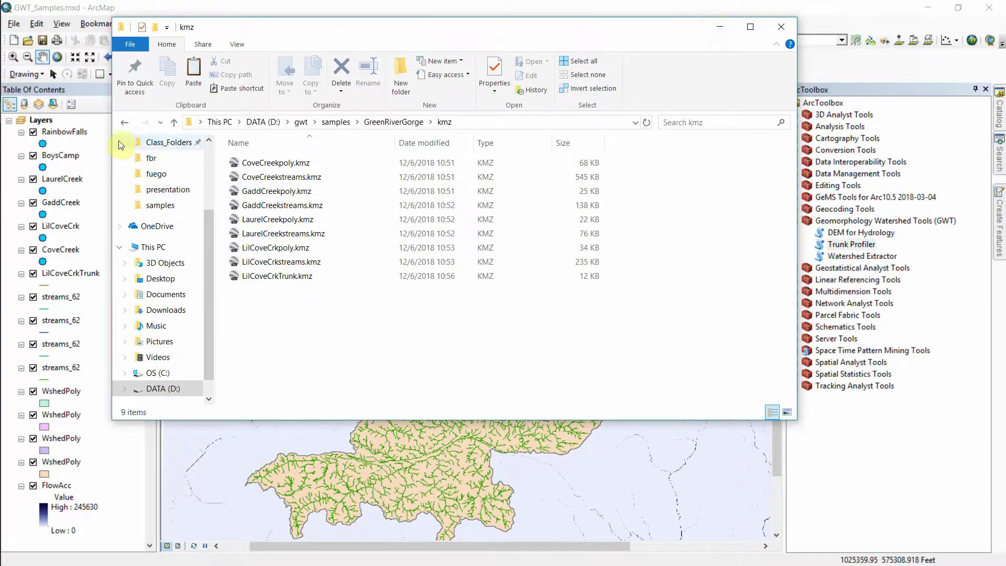
{"action": "left_click", "coordinate": [127, 124]}
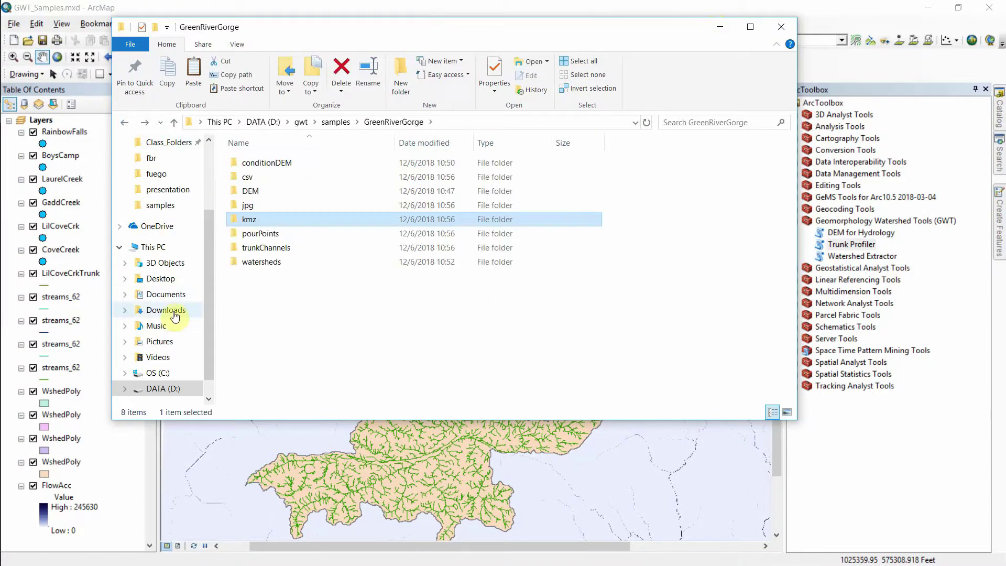
- Open the watersheds folder, inspect the CoveCreek subfolder, and go back to watersheds
{"action": "left_click", "coordinate": [273, 234]}
{"action": "left_click", "coordinate": [279, 248]}
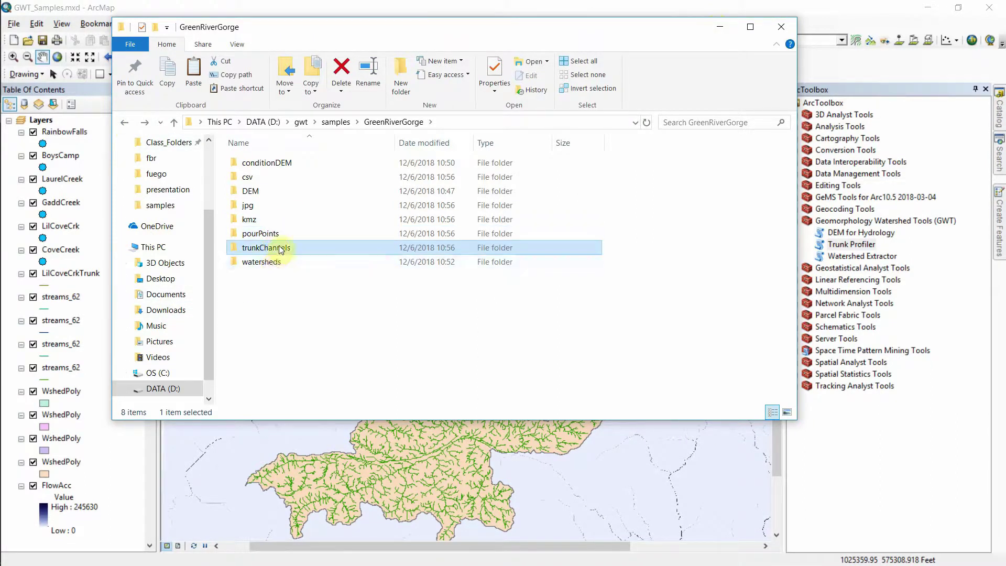
{"action": "double_click", "coordinate": [269, 261]}
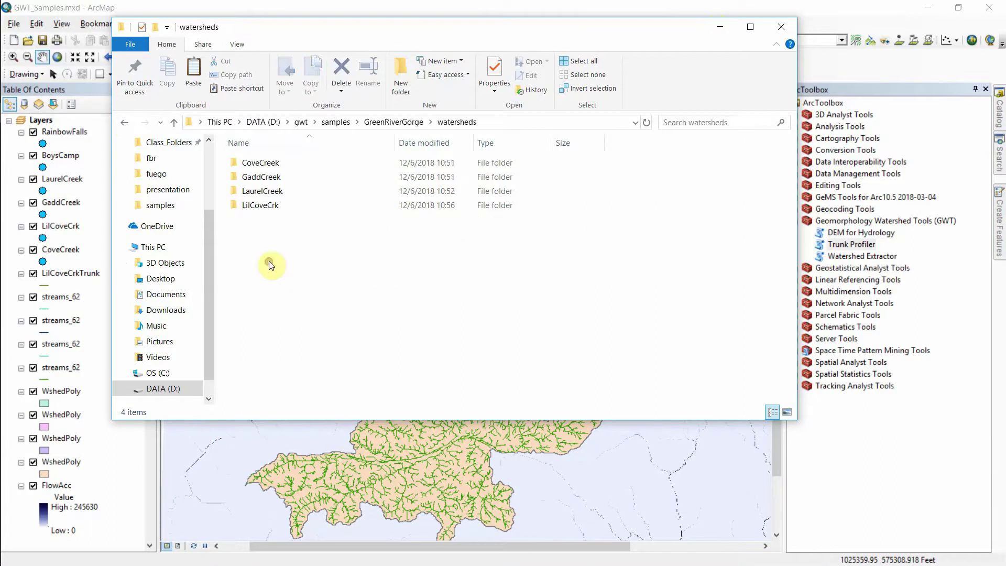
{"action": "double_click", "coordinate": [277, 166]}
{"action": "scroll", "coordinate": [303, 276], "scroll_direction": "down", "scroll_amount": 4}
{"action": "scroll", "coordinate": [303, 276], "scroll_direction": "up", "scroll_amount": 4}
{"action": "left_click", "coordinate": [124, 123]}
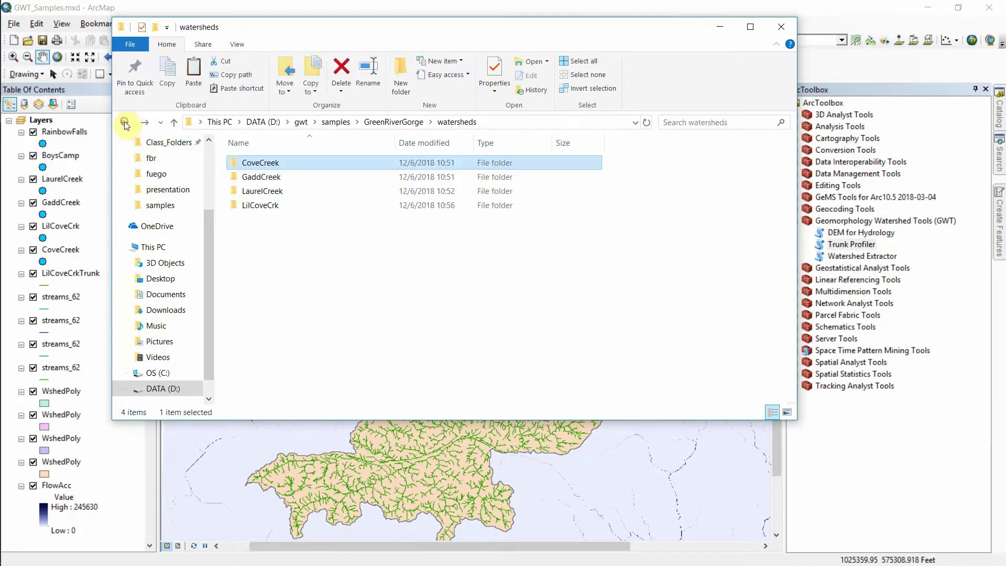
- Minimize Explorer, then pan, tilt and rotate Google Earth around the LilCoveCrk watershed, streams and trunk
{"action": "left_click", "coordinate": [721, 29]}
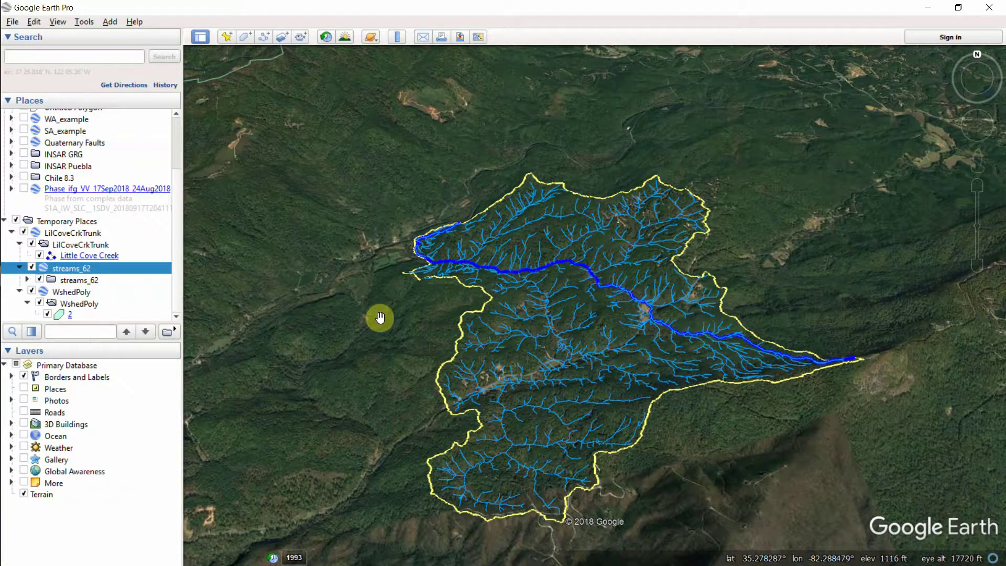
{"action": "left_click_drag", "start_coordinate": [516, 366], "coordinate": [482, 242]}
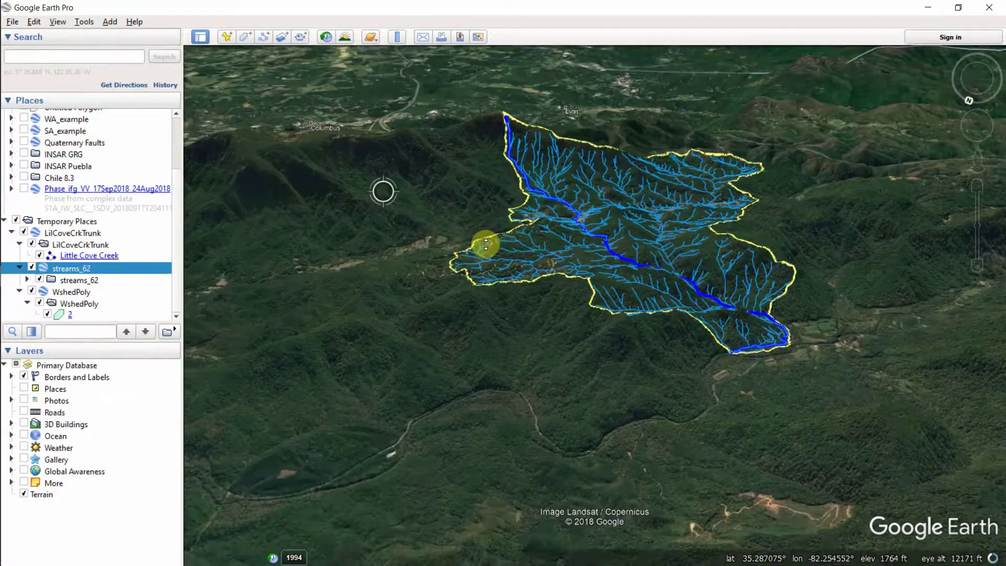
{"action": "left_click_drag", "start_coordinate": [841, 229], "coordinate": [678, 275]}
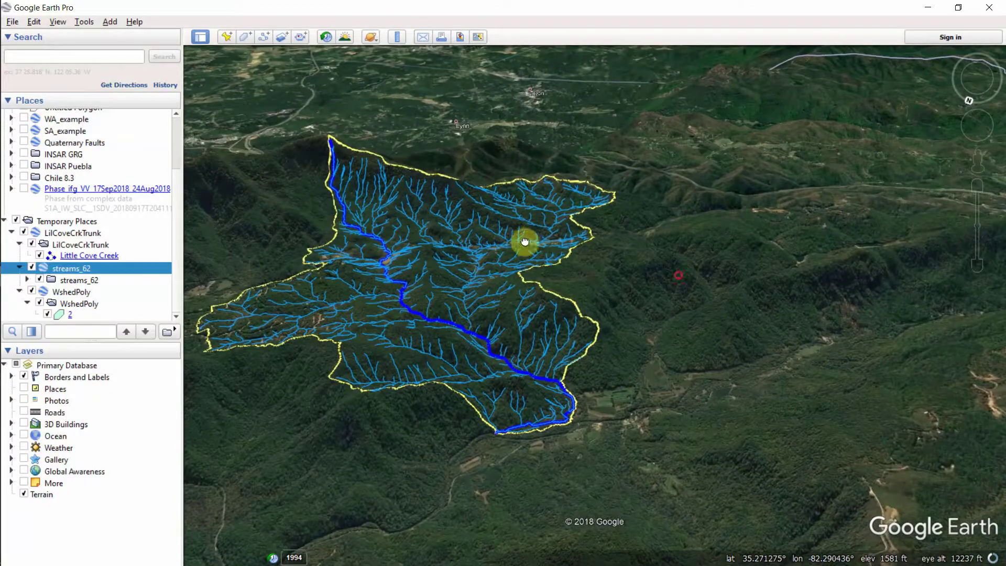
{"action": "left_click_drag", "start_coordinate": [472, 227], "coordinate": [413, 137]}
{"action": "left_click_drag", "start_coordinate": [522, 330], "coordinate": [471, 247]}
{"action": "left_click_drag", "start_coordinate": [492, 126], "coordinate": [577, 142]}
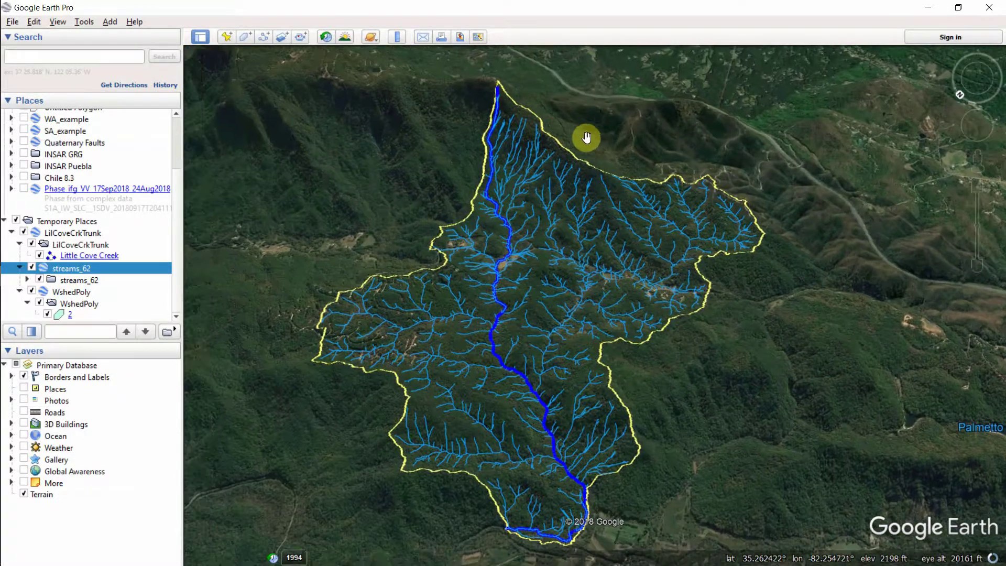